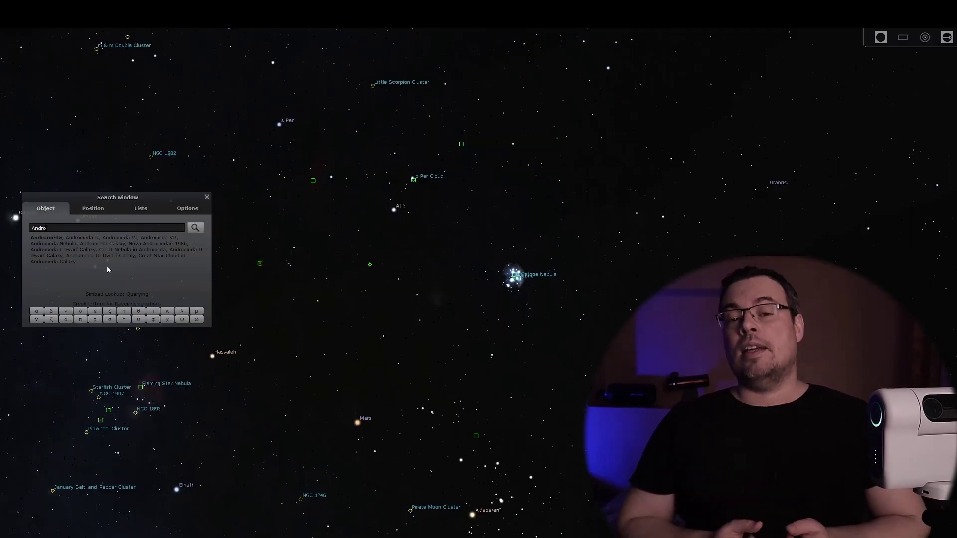
- Go to the Andromeda result found by the Stellarium search
{"action": "left_click", "coordinate": [198, 230]}
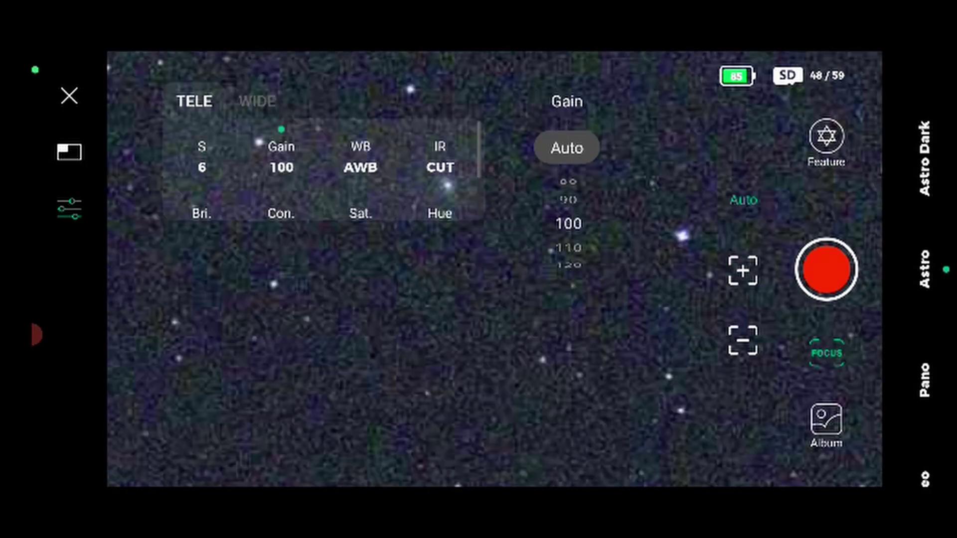
- Open the telephoto Exposure Time (S) picker
{"action": "left_click", "coordinate": [201, 157]}
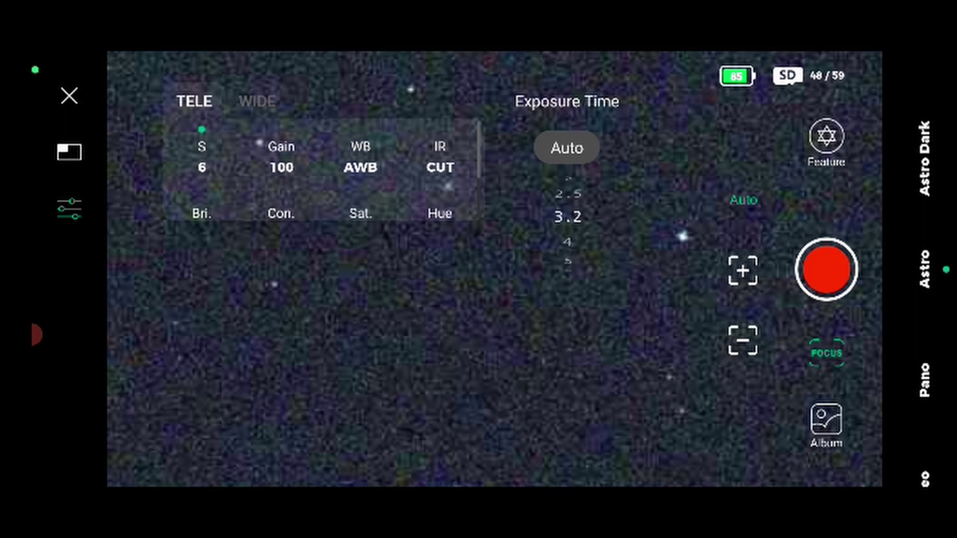
{"action": "scroll", "coordinate": [568, 223], "scroll_direction": "up", "scroll_amount": 3}
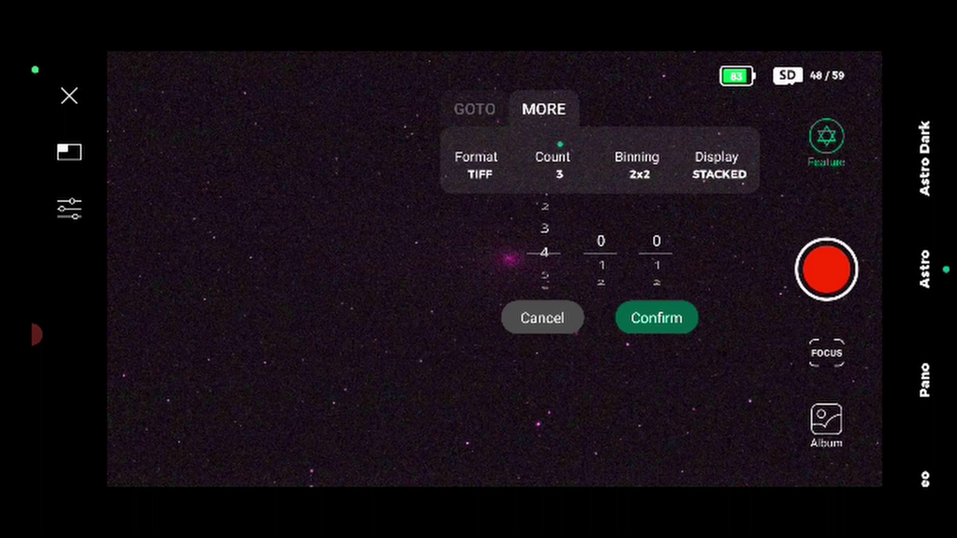
{"action": "scroll", "coordinate": [544, 242], "scroll_direction": "up", "scroll_amount": 1}
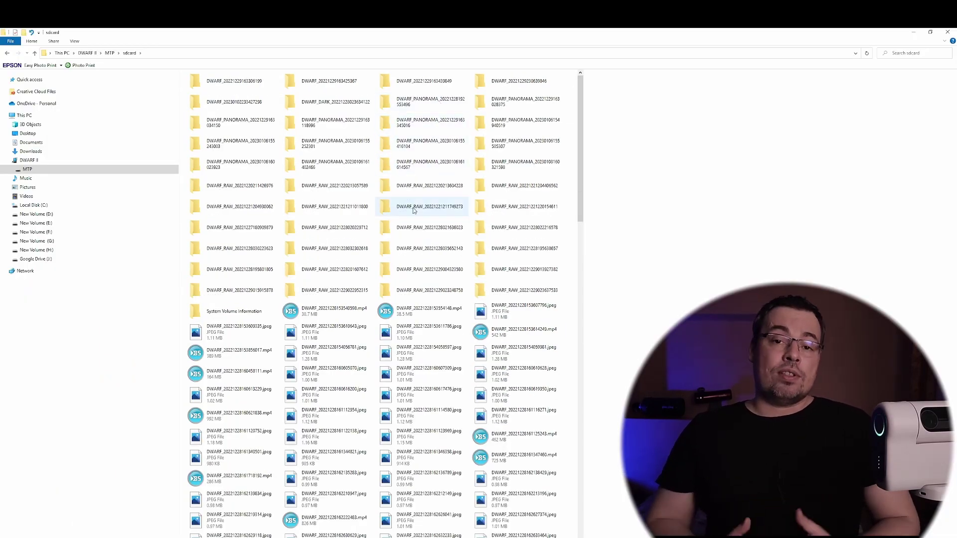
- Open the DWARF_RAW capture folder and select stacked.png
{"action": "double_click", "coordinate": [430, 272]}
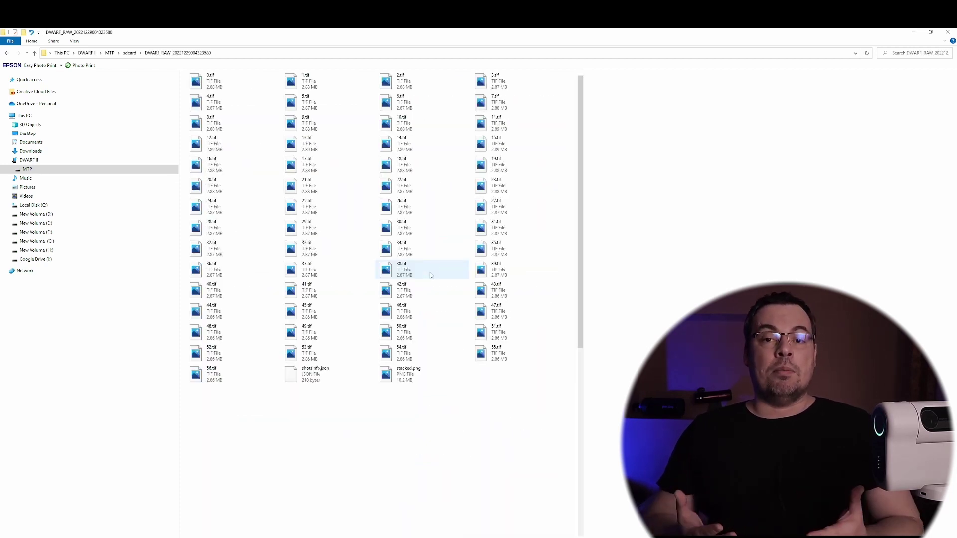
{"action": "scroll", "coordinate": [448, 336], "scroll_direction": "down", "scroll_amount": 5}
{"action": "scroll", "coordinate": [486, 412], "scroll_direction": "down", "scroll_amount": 5}
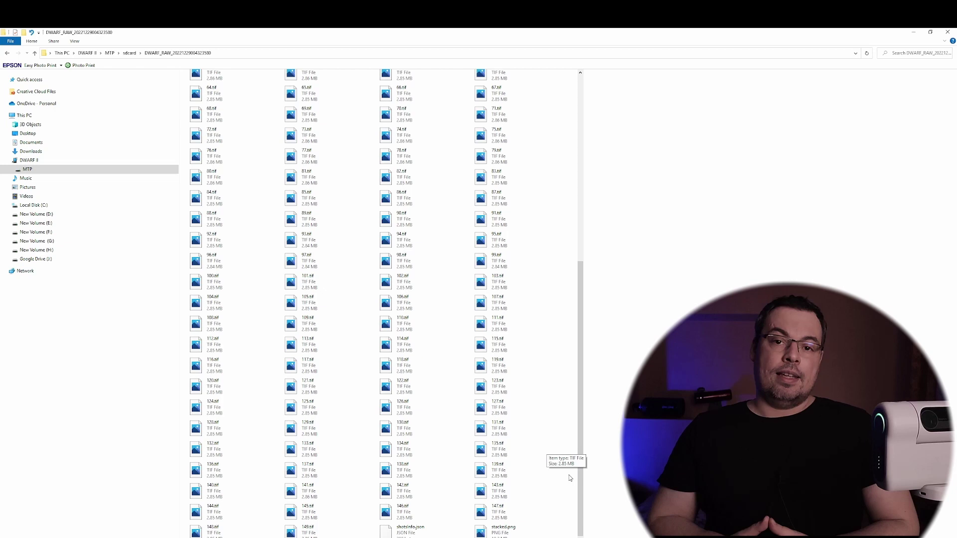
{"action": "left_click", "coordinate": [502, 531]}
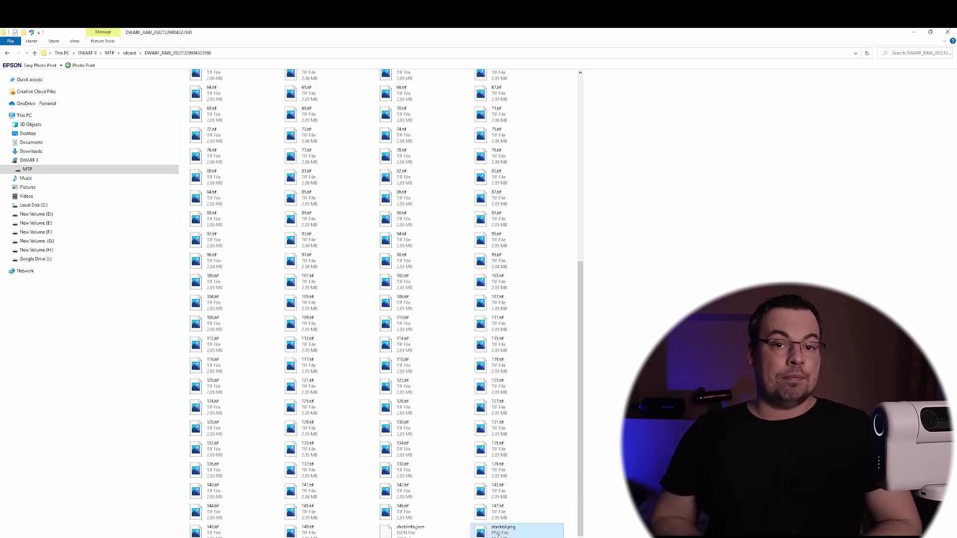
- Preview the stacked.png Orion Nebula result in Photos, then close it
{"action": "double_click", "coordinate": [502, 532]}
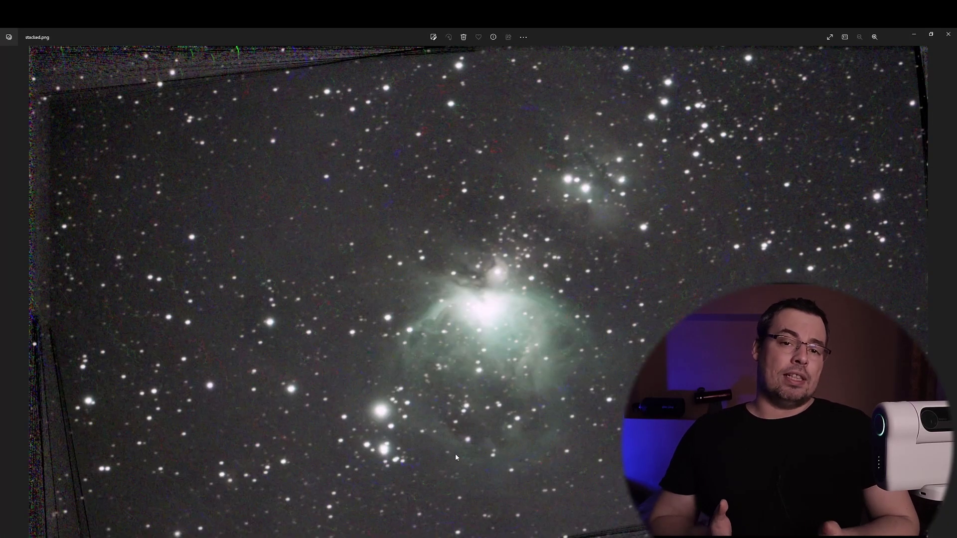
{"action": "left_click", "coordinate": [949, 36]}
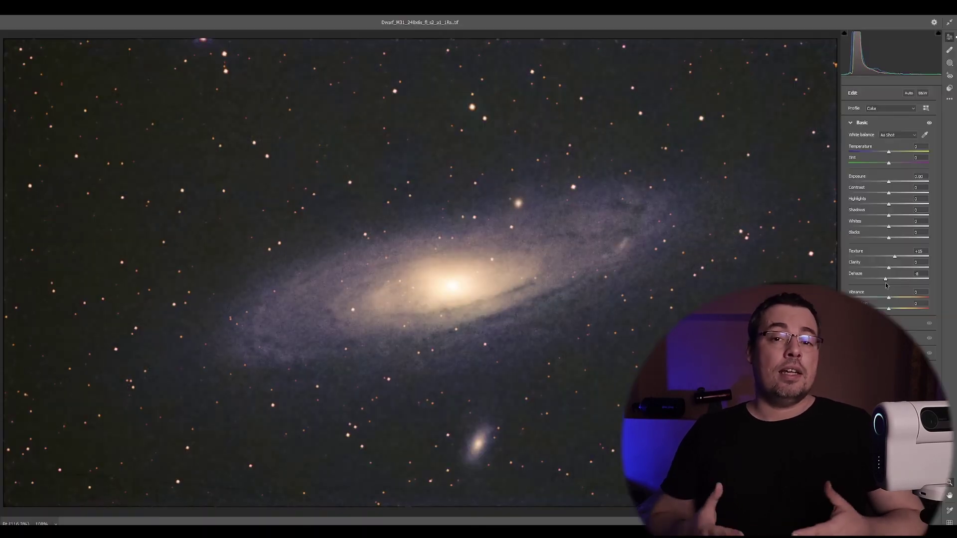
- Raise the Blacks level and adjust Vibrance in the Basic panel
{"action": "left_click_drag", "start_coordinate": [890, 241], "coordinate": [897, 241]}
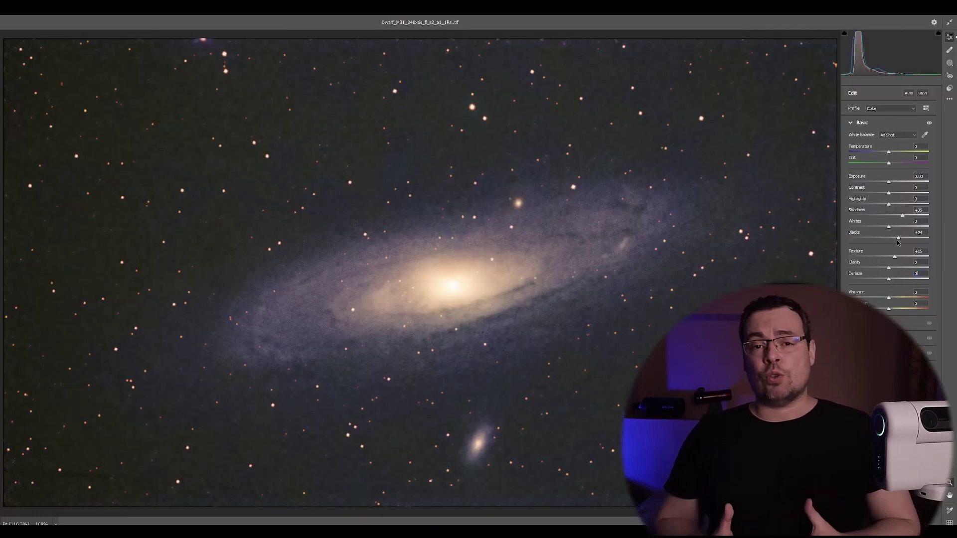
{"action": "left_click_drag", "start_coordinate": [898, 299], "coordinate": [890, 303]}
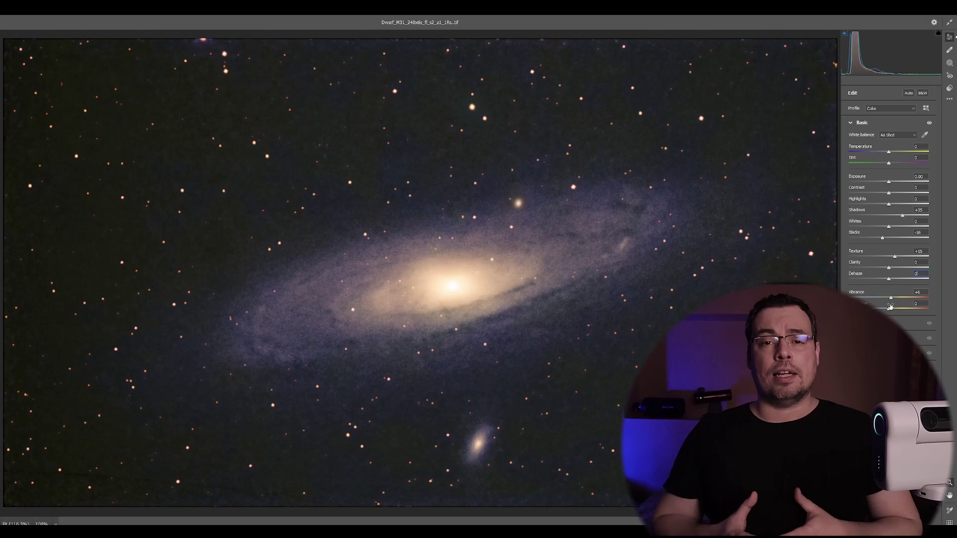